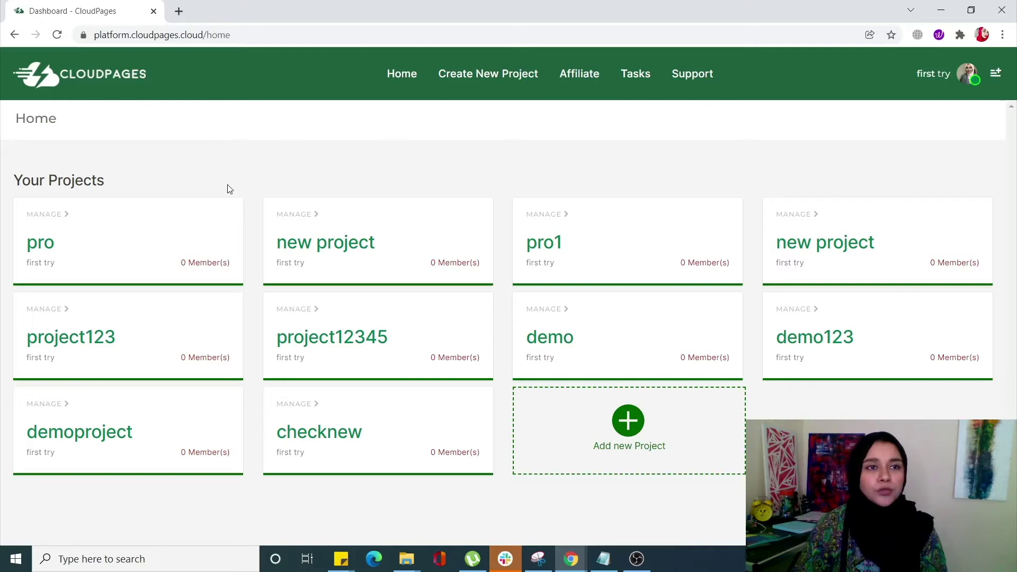
Go from the pro project to the lpip server and open the testsite website
left_click(44, 250)
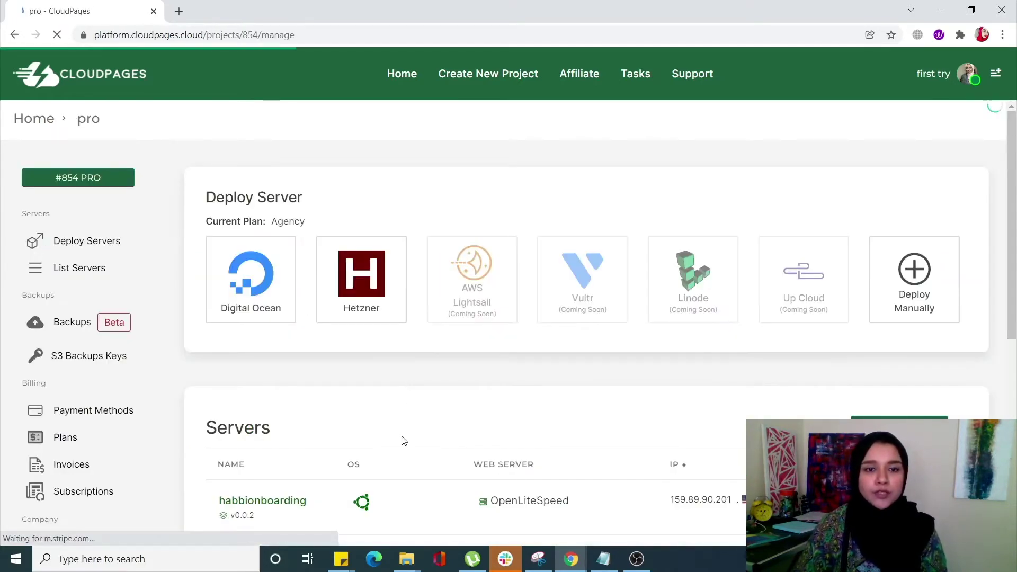
scroll(403, 440, "down", 4)
scroll(402, 441, "down", 2)
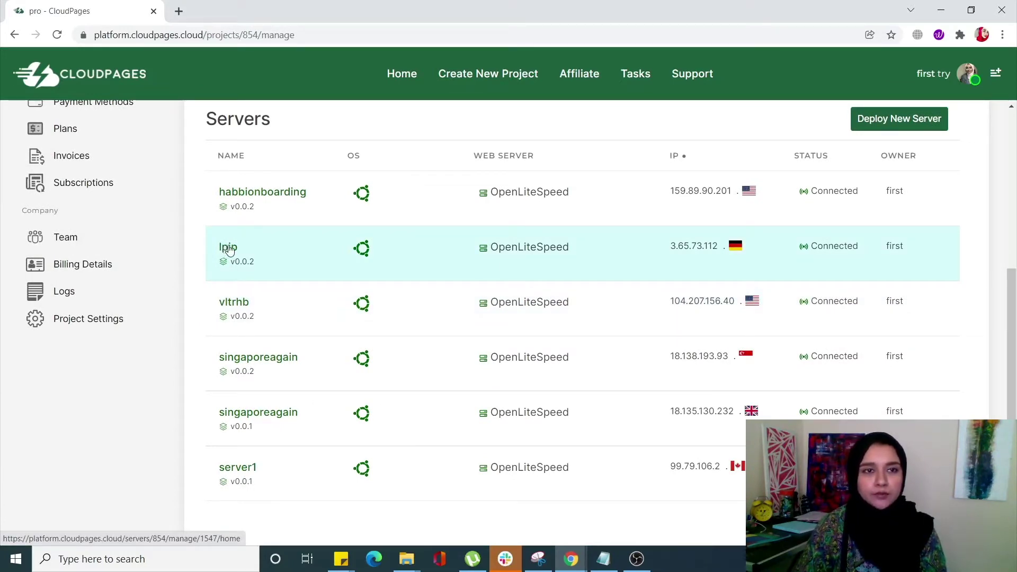
left_click(265, 261)
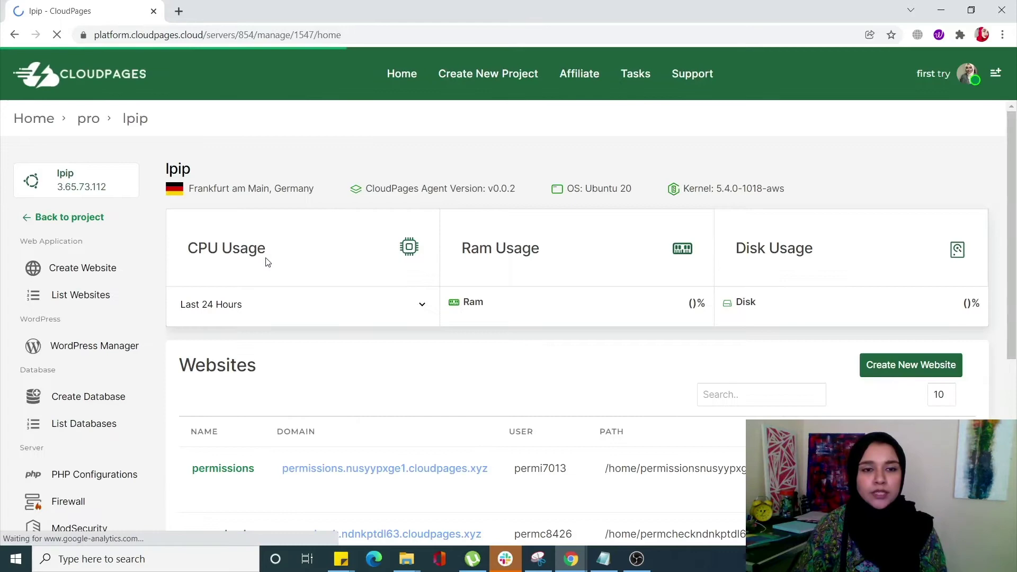
scroll(267, 263, "down", 4)
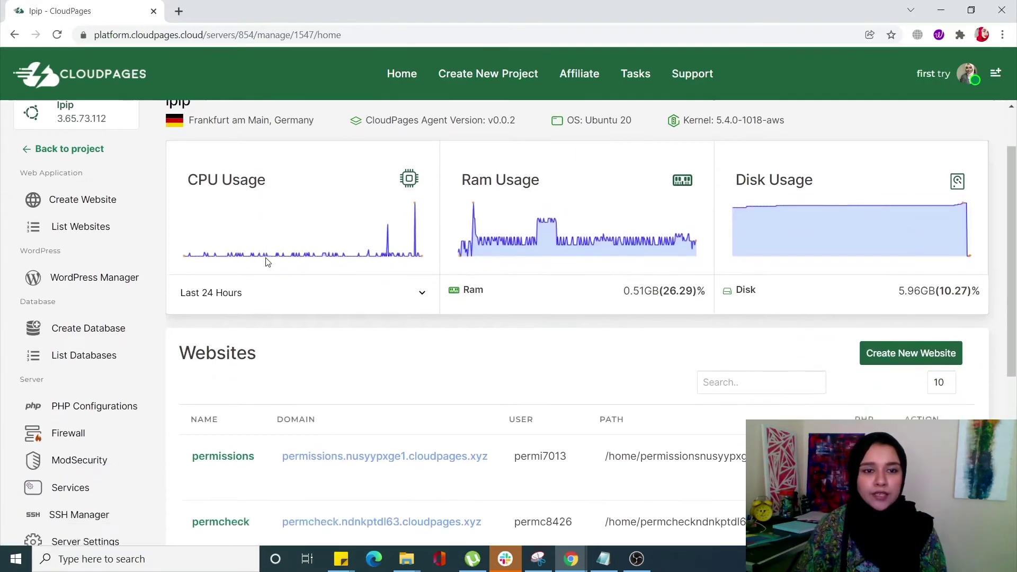
scroll(268, 262, "down", 2)
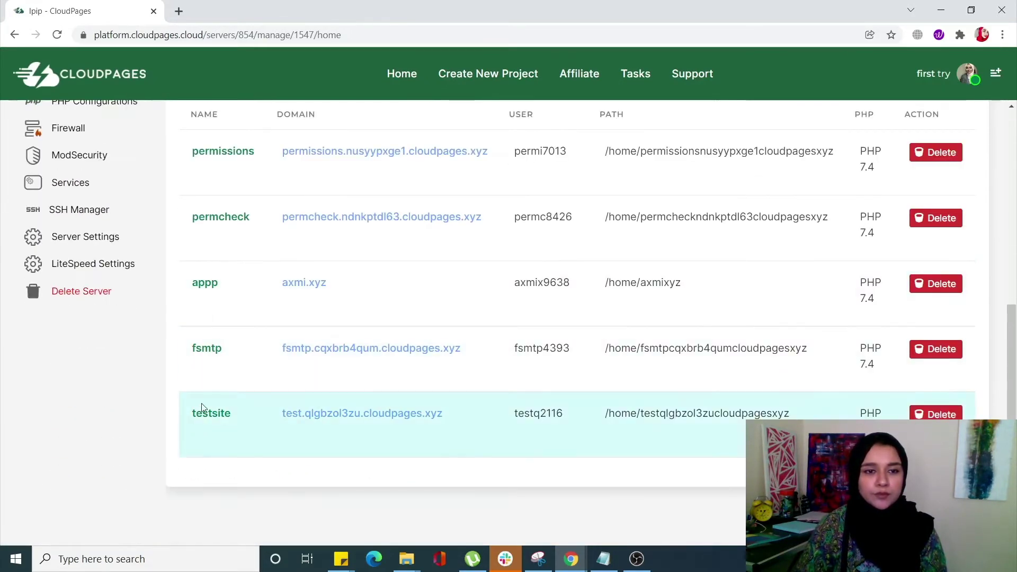
left_click(200, 419)
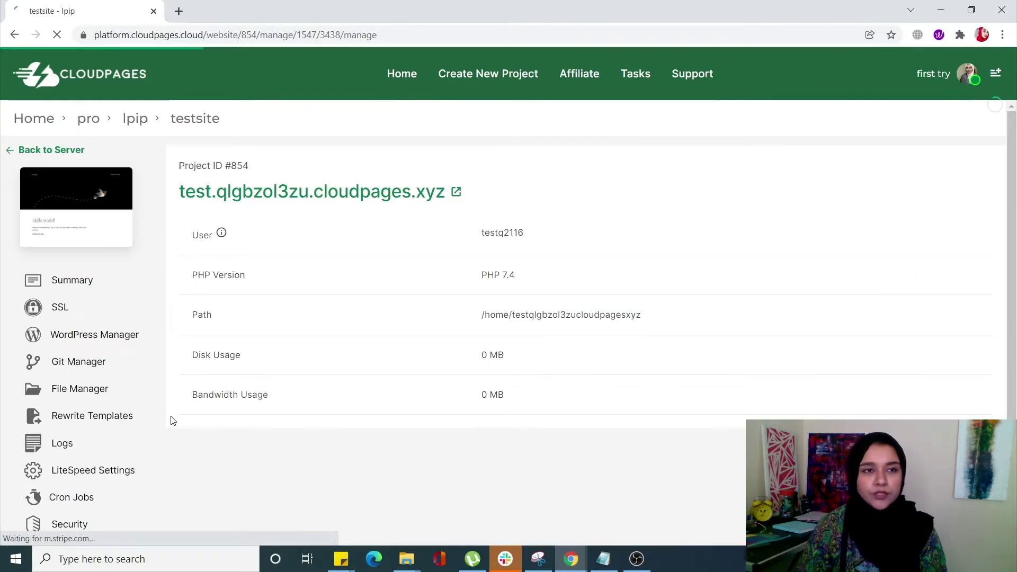
Browse testsite's files, enter public_html and open wp-config.php in the editor
left_click(86, 392)
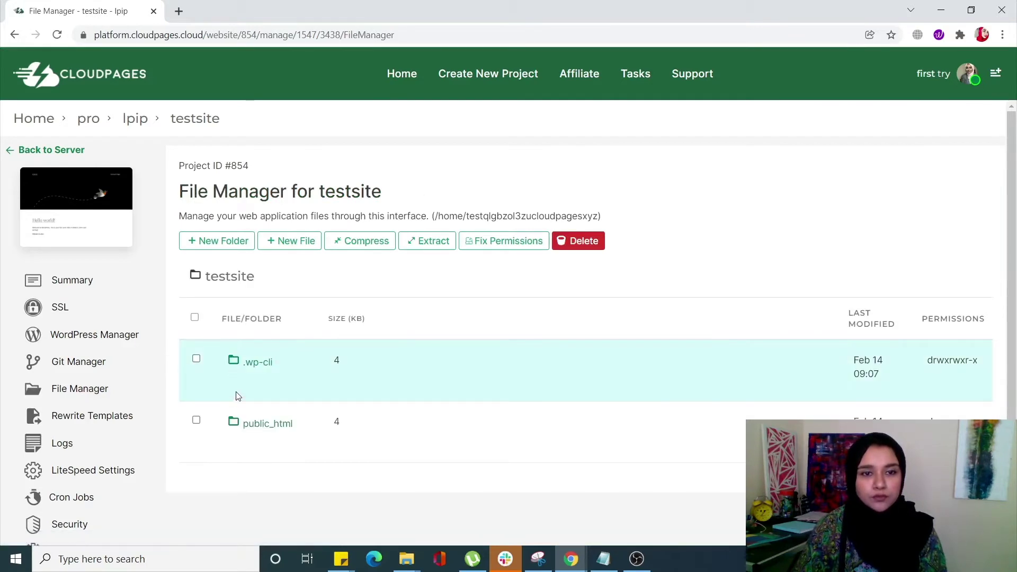
scroll(237, 399, "down", 1)
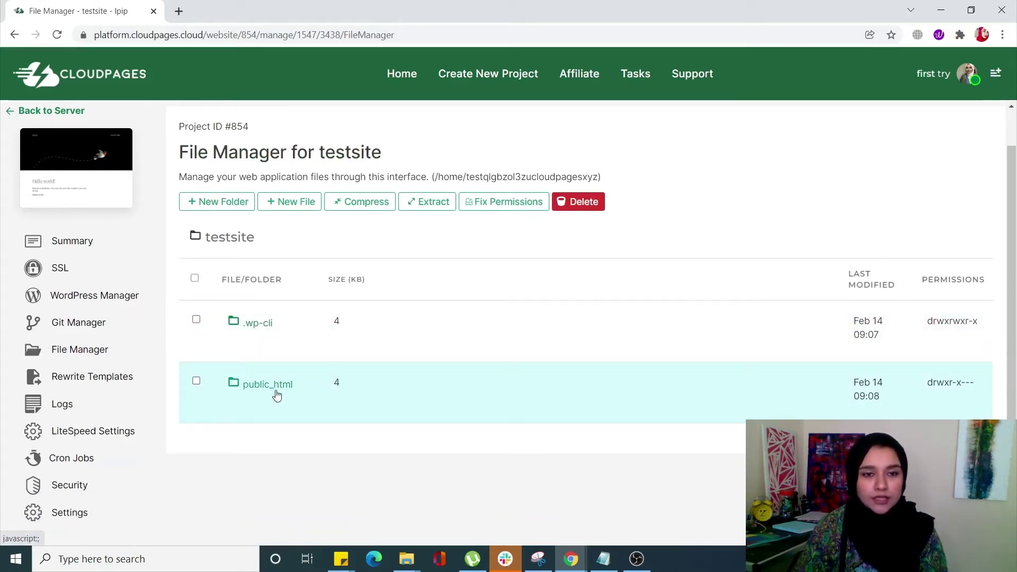
left_click(268, 385)
scroll(276, 396, "down", 12)
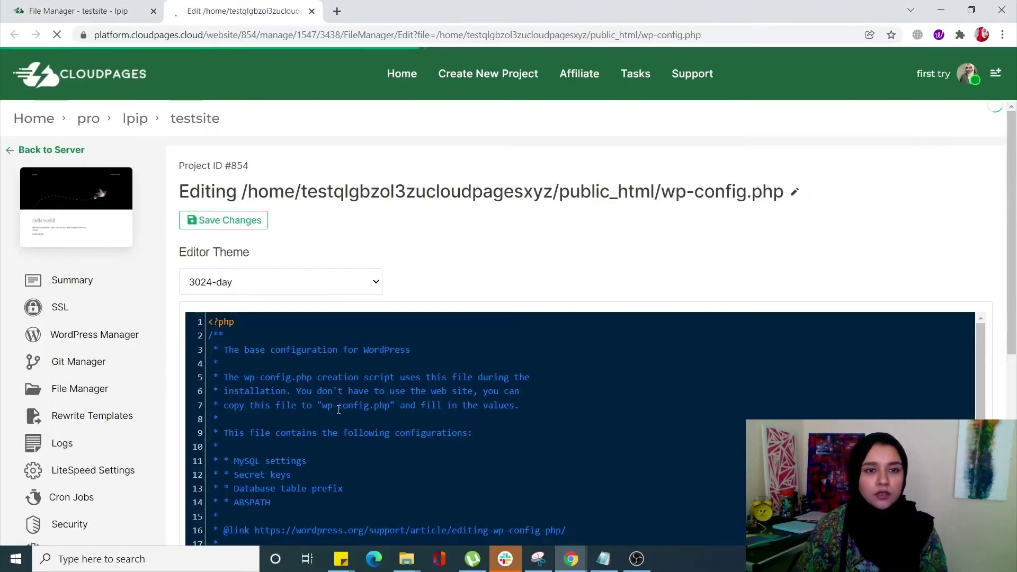
scroll(528, 371, "down", 3)
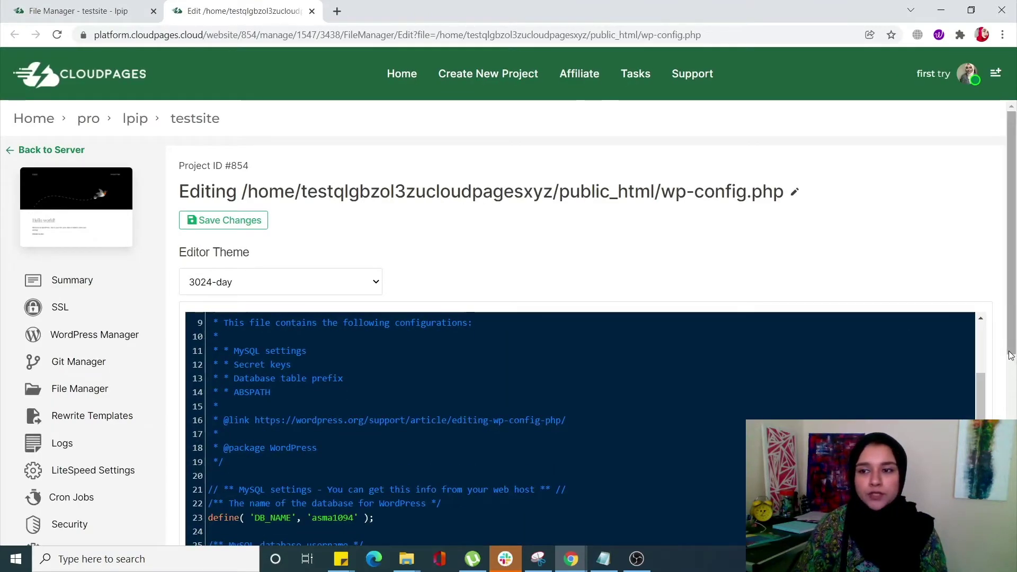
scroll(528, 372, "down", 3)
scroll(529, 371, "down", 2)
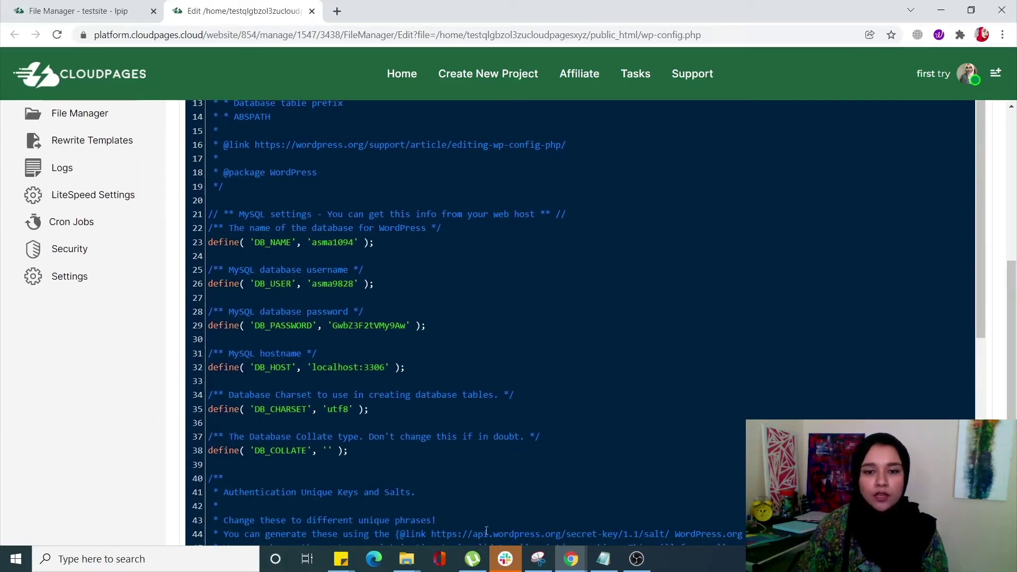
Copy the DISABLE_WP_CRON define line from the notes and paste it onto line 67 of wp-config.php
left_click(603, 559)
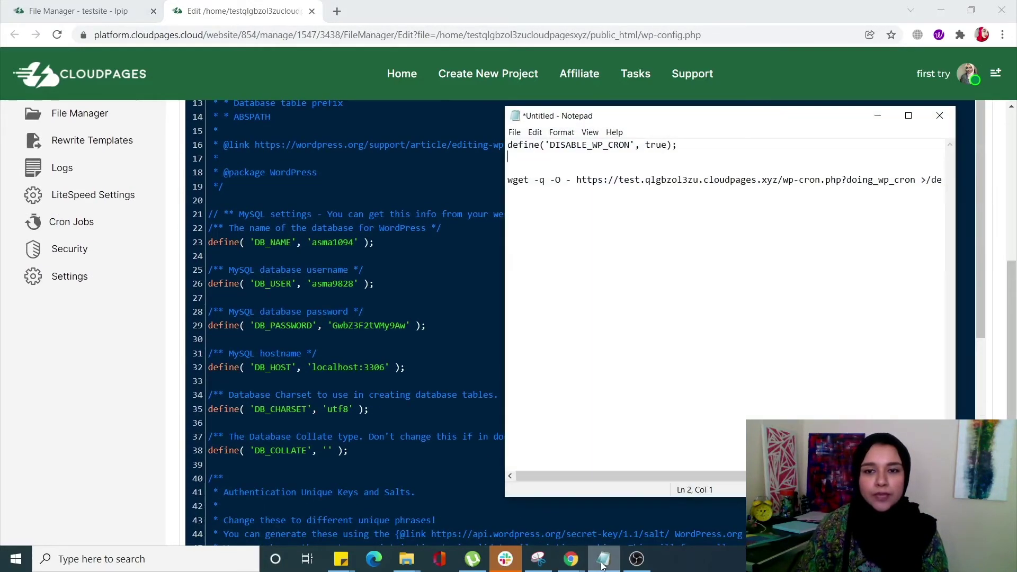
left_click(599, 148)
left_click_drag(689, 148, 510, 138)
key("ctrl+c")
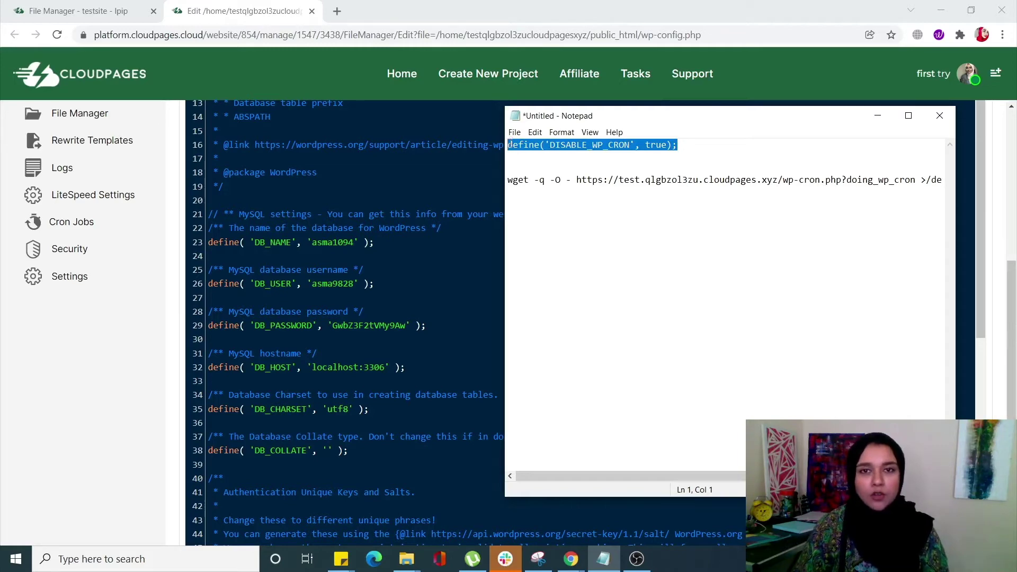
left_click(449, 366)
scroll(497, 427, "down", 2)
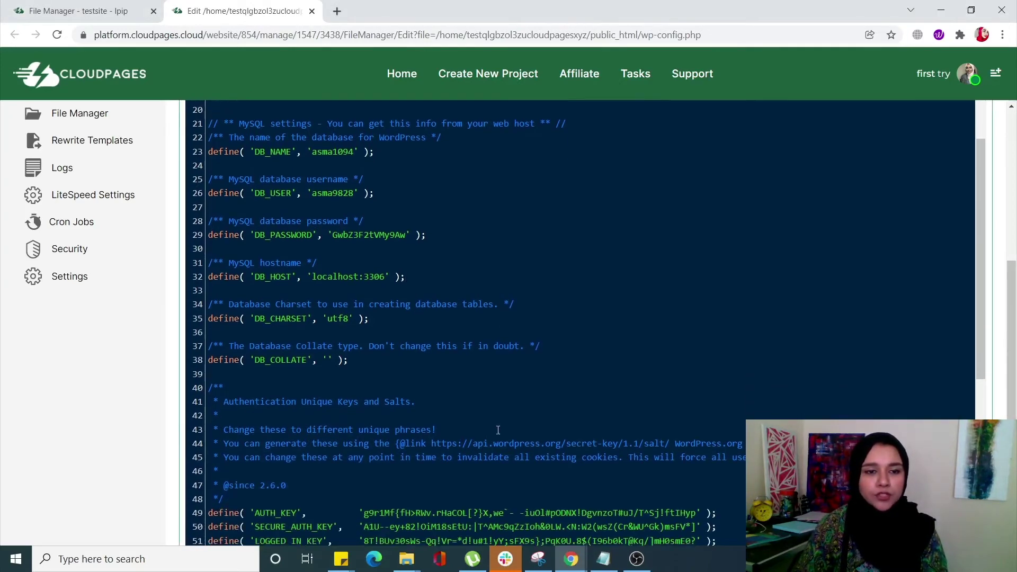
scroll(498, 430, "down", 7)
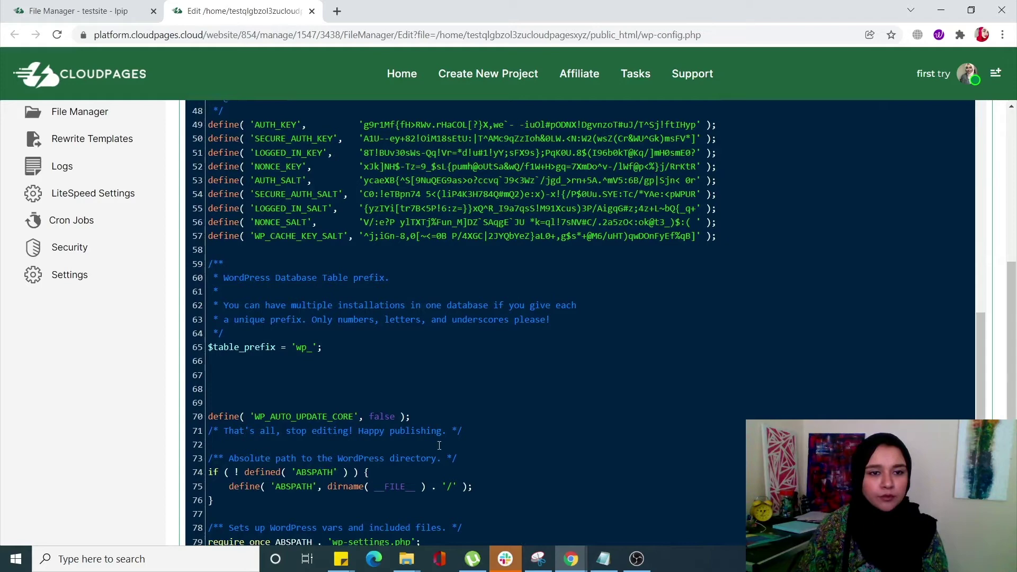
scroll(281, 272, "down", 1)
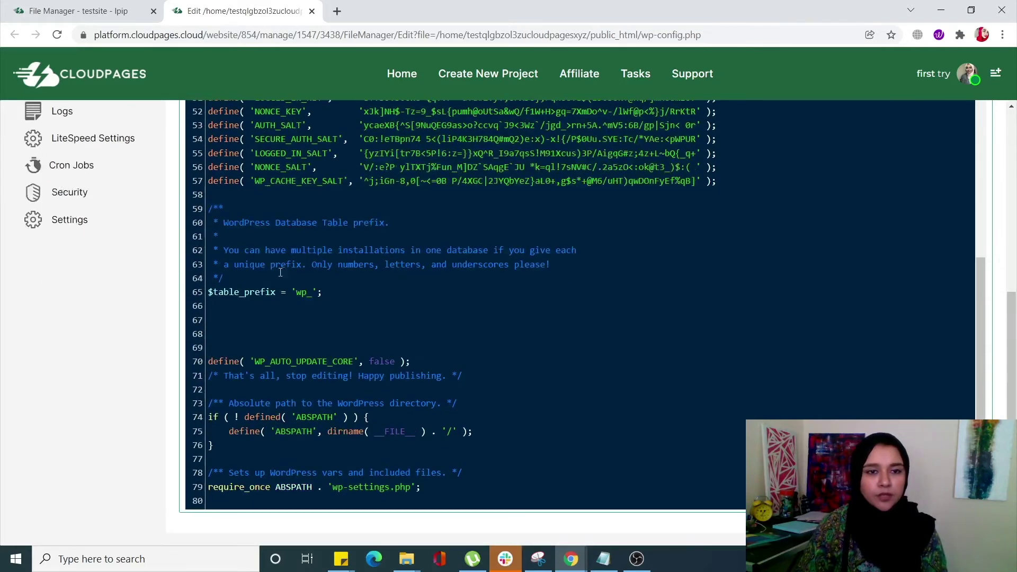
key("Return")
left_click(227, 322)
key("ctrl+v")
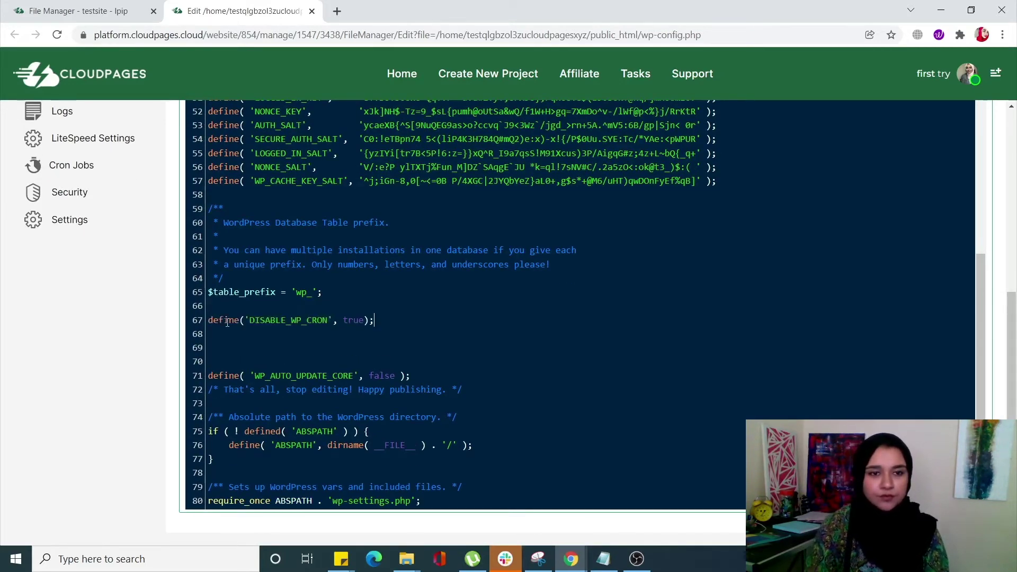
Save the edited wp-config.php file
scroll(267, 306, "up", 1)
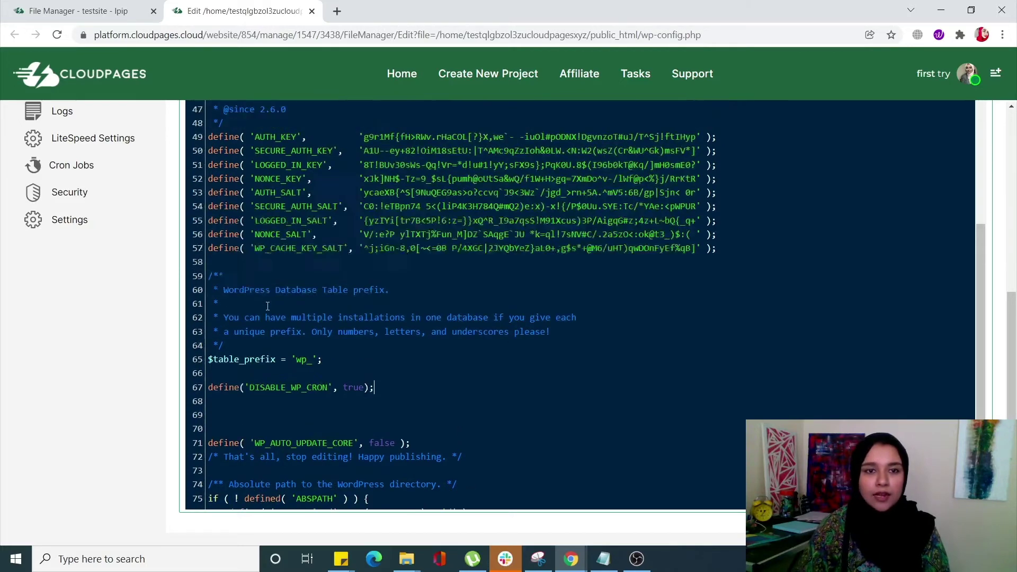
scroll(268, 306, "up", 8)
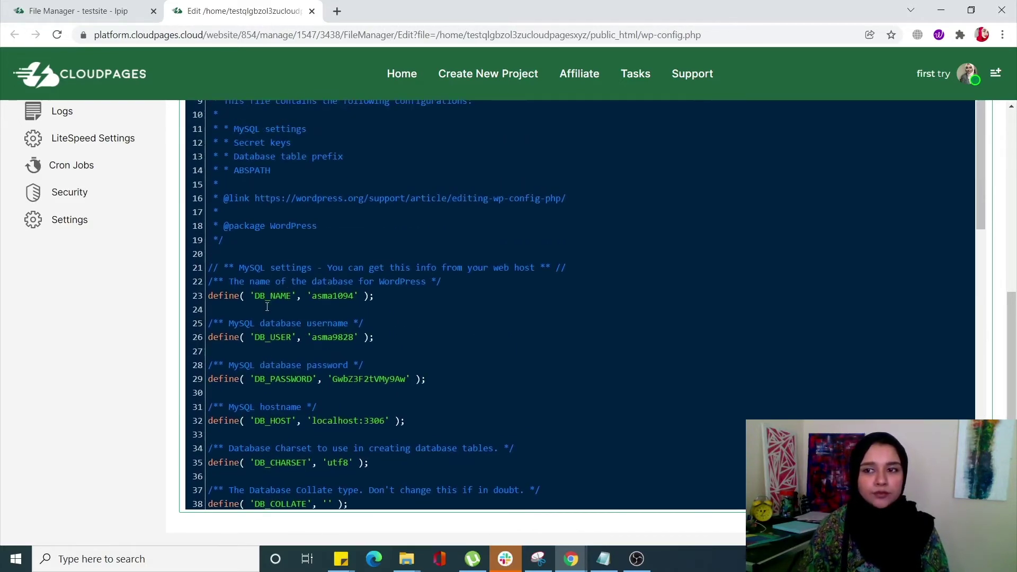
scroll(995, 145, "up", 6)
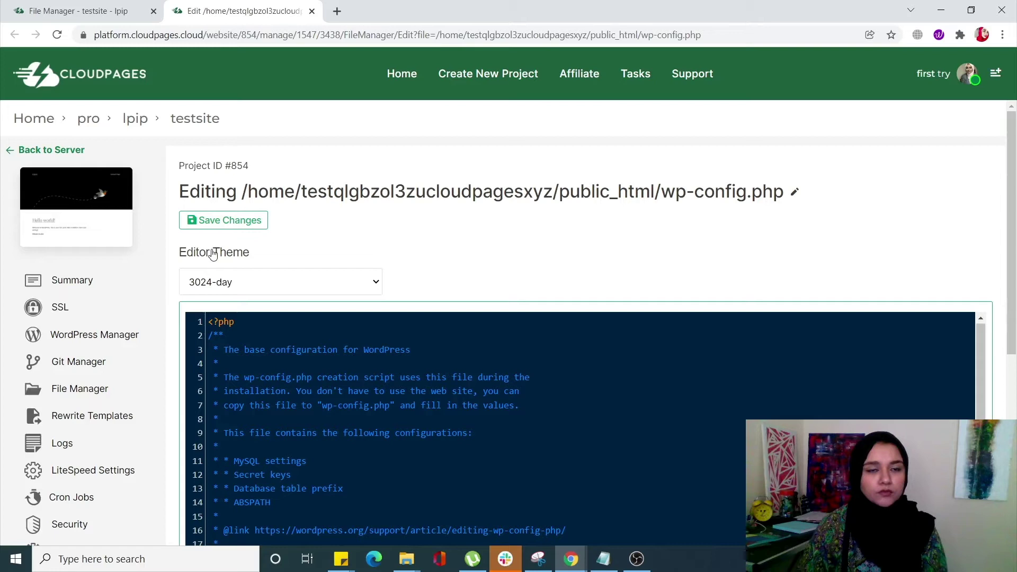
left_click(238, 220)
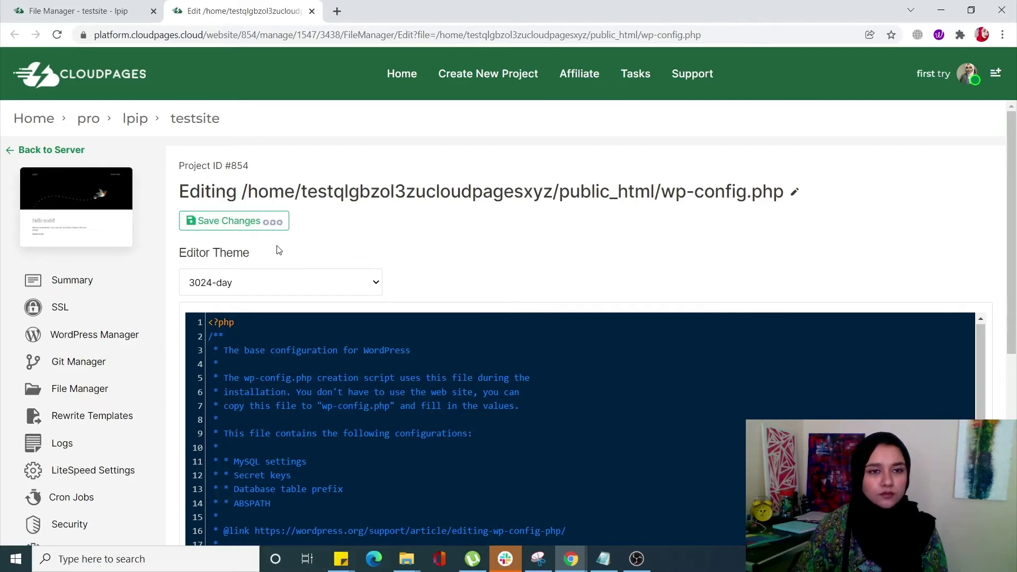
scroll(279, 250, "down", 2)
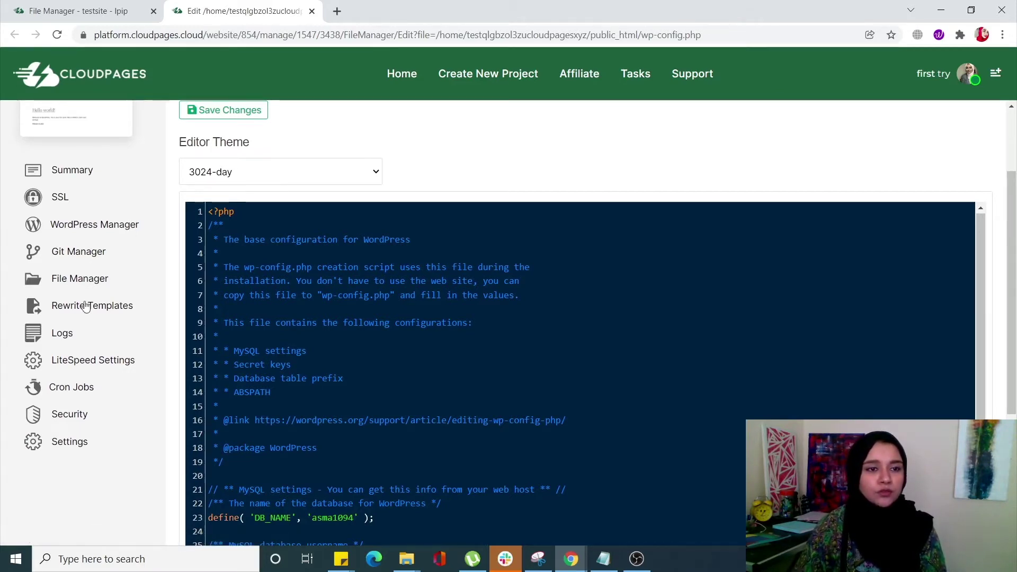
In testsite's Cron Jobs page, pick the 'Every 5 minutes' predefined schedule
left_click(77, 388)
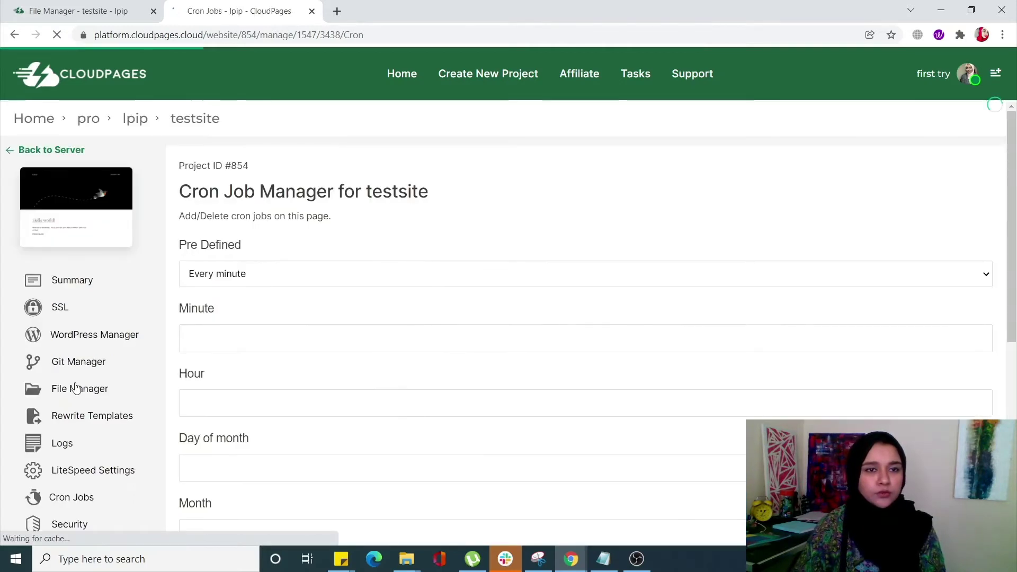
left_click(250, 273)
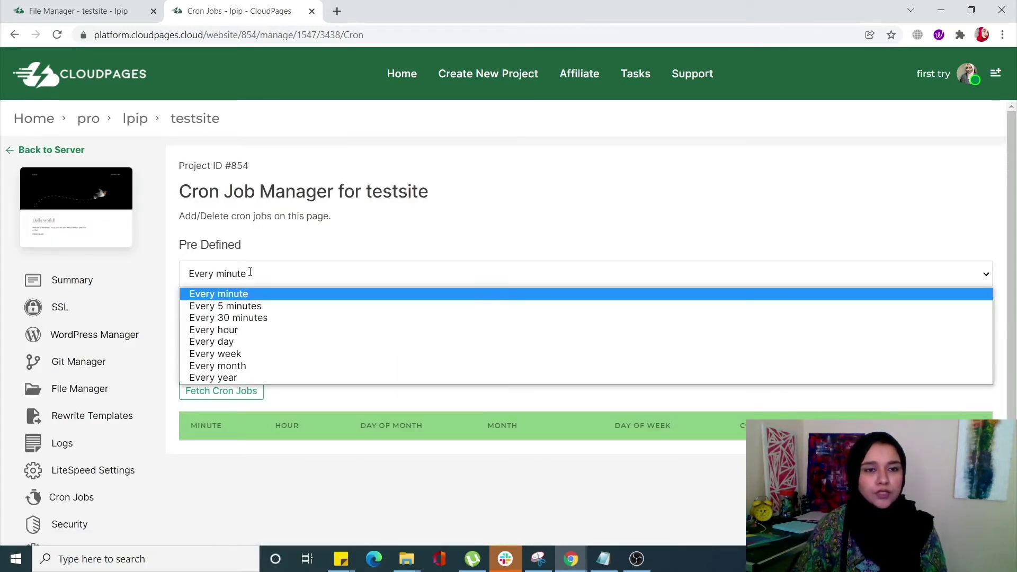
left_click(252, 307)
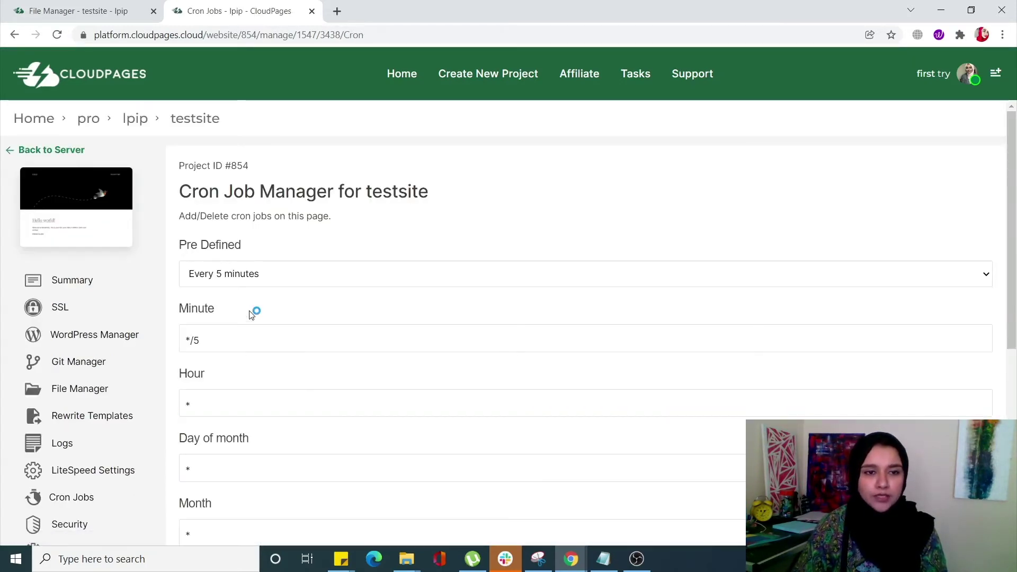
scroll(254, 313, "down", 5)
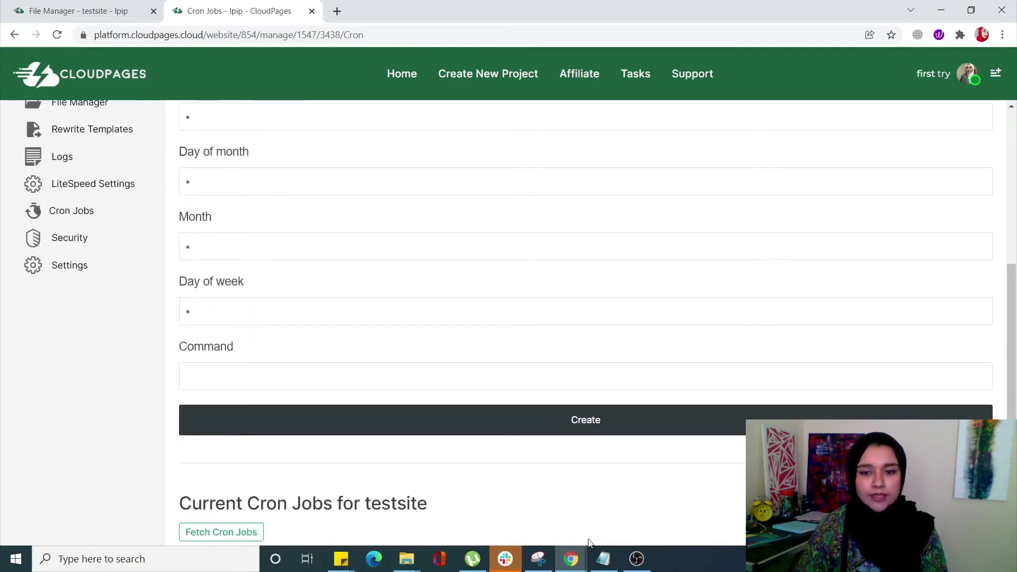
Copy the full wget command line from the notes for the cron Command field
left_click(603, 558)
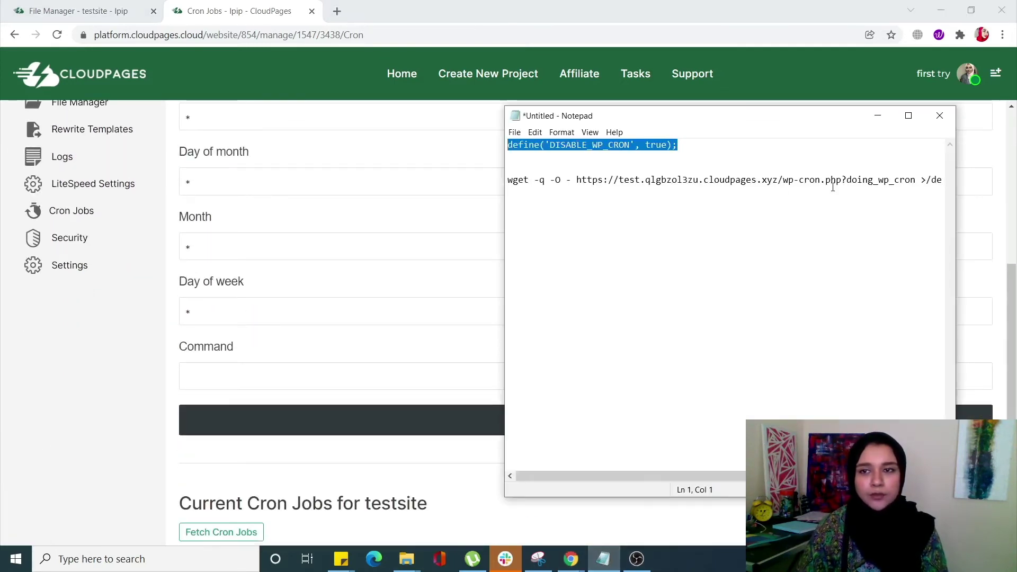
left_click(618, 180)
key("shift+Home")
left_click(779, 180, "shift")
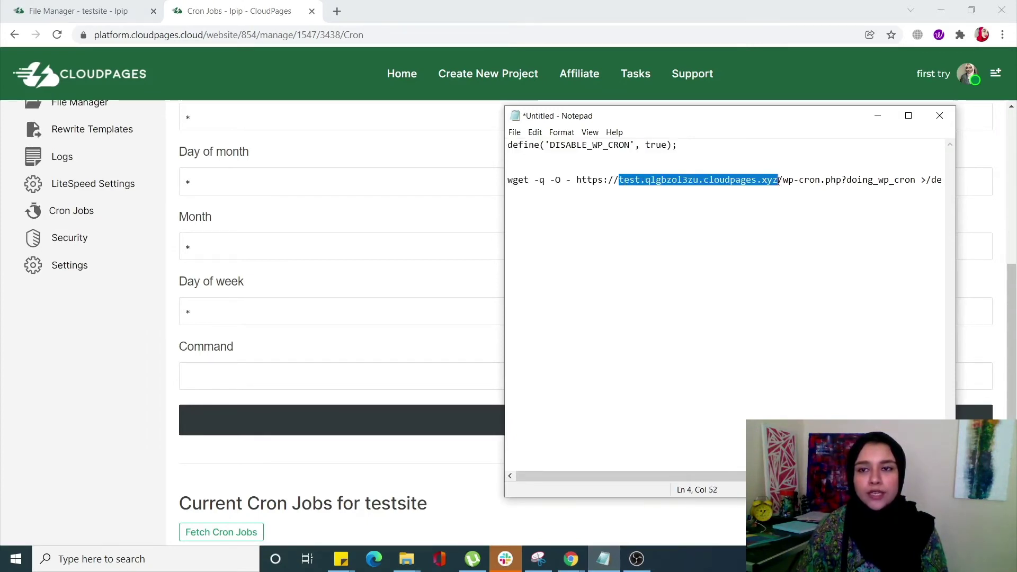
left_click(509, 181)
left_click_drag(508, 180, 967, 190)
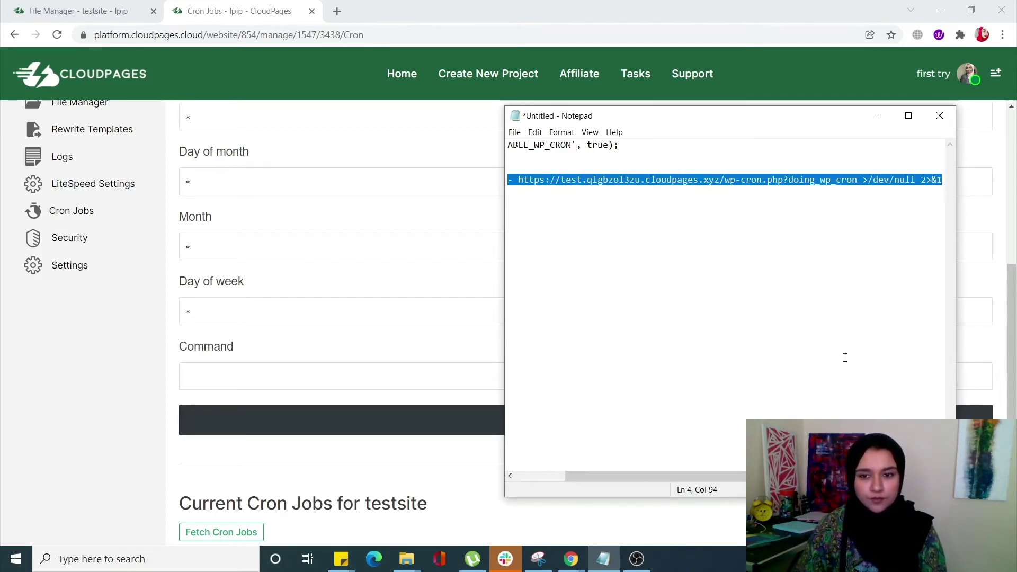
left_click(274, 376)
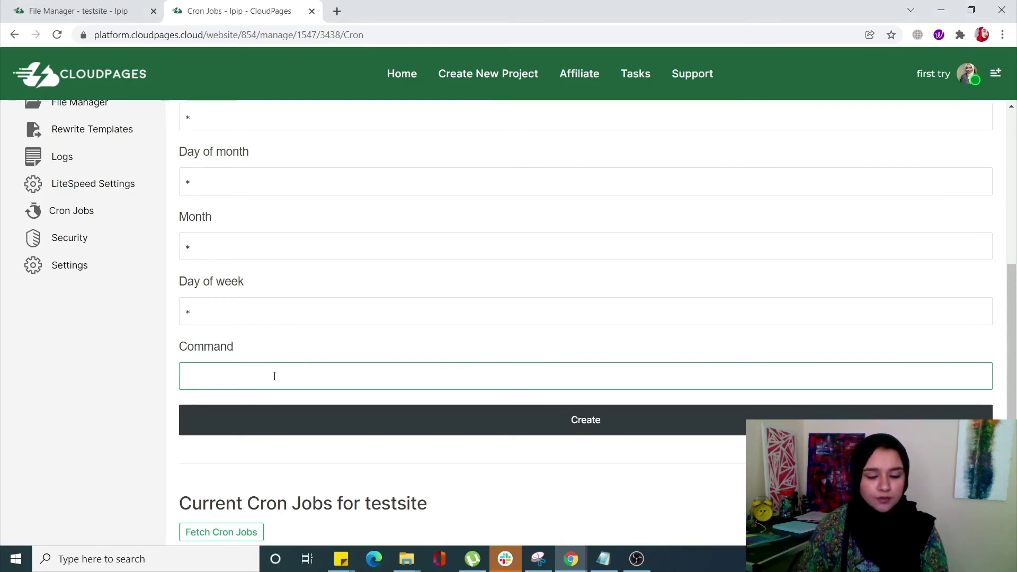
Paste the wget wp-cron.php command, remove the duplicate after 2>&1, and create the */5 job
key("ctrl+v")
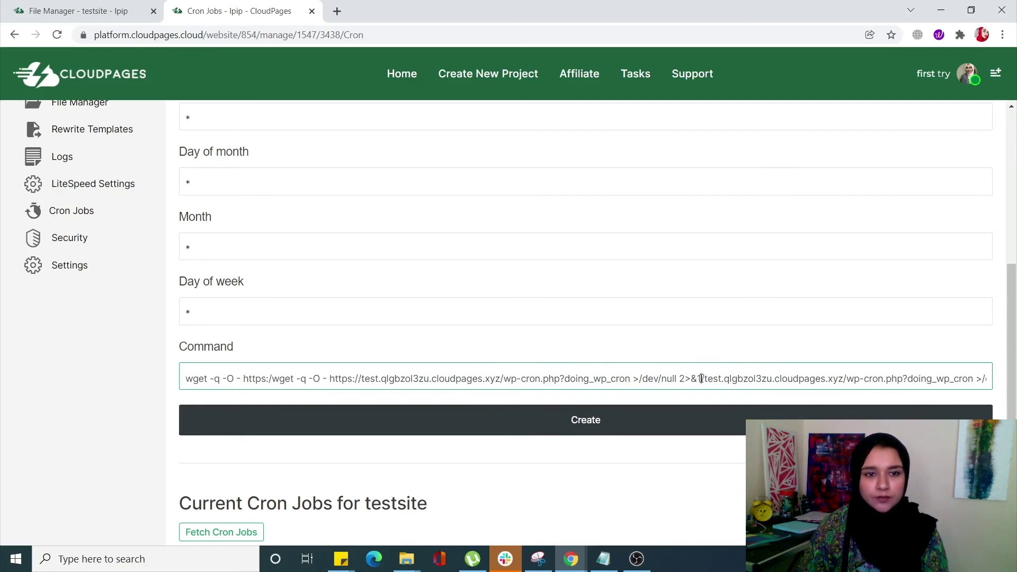
left_click_drag(701, 378, 1014, 392)
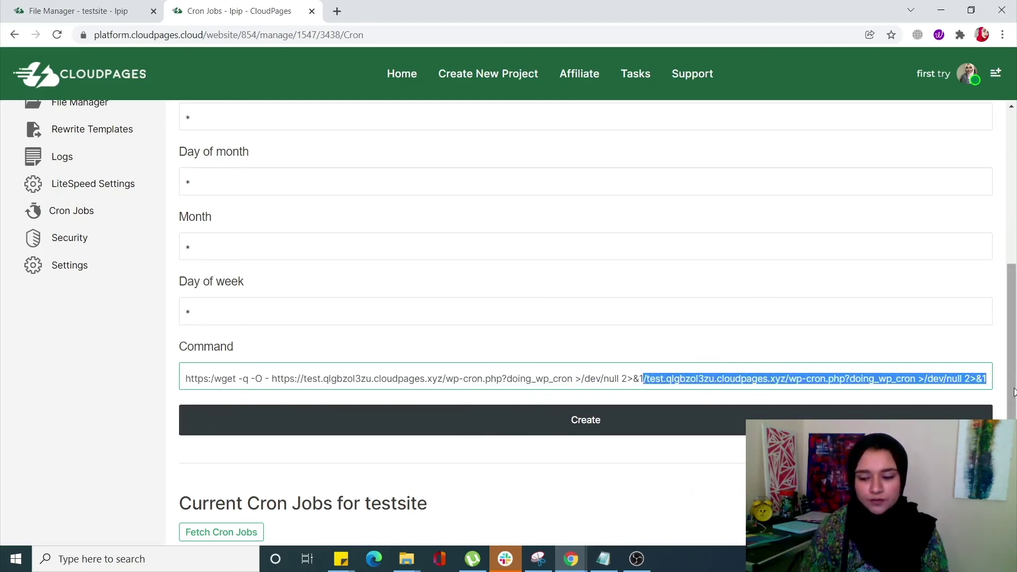
key("BackSpace")
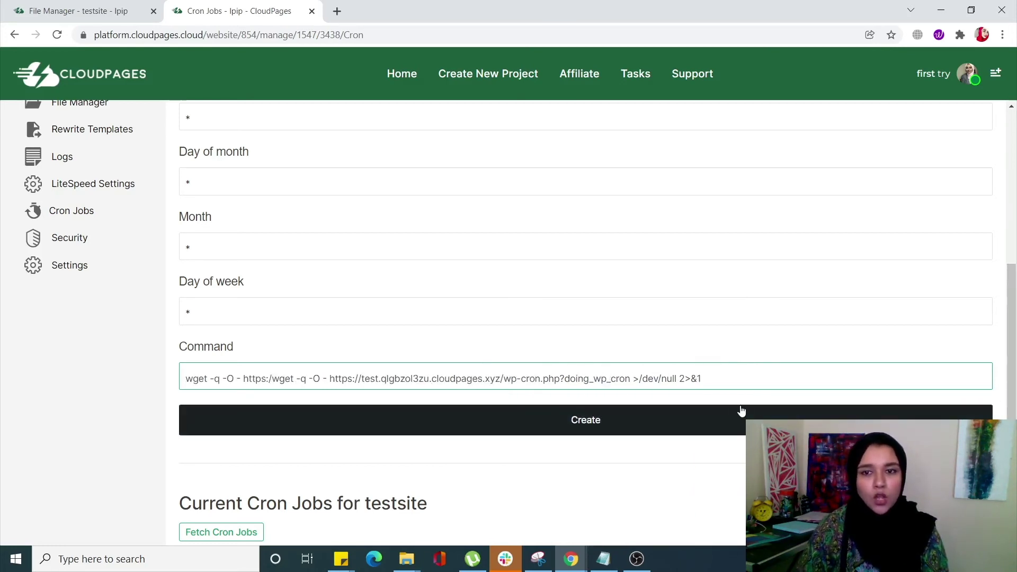
left_click(541, 422)
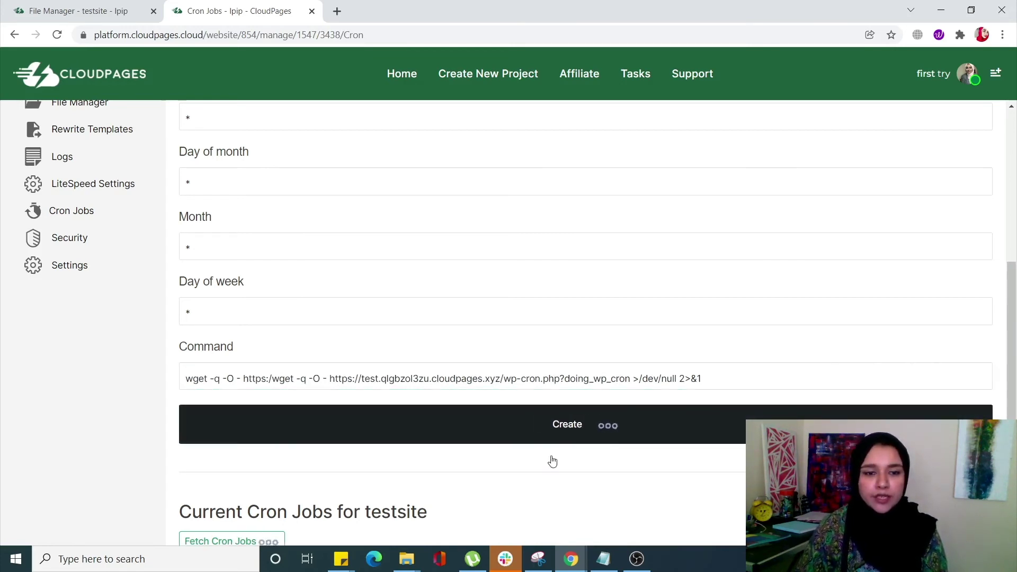
scroll(600, 484, "down", 2)
scroll(599, 486, "down", 1)
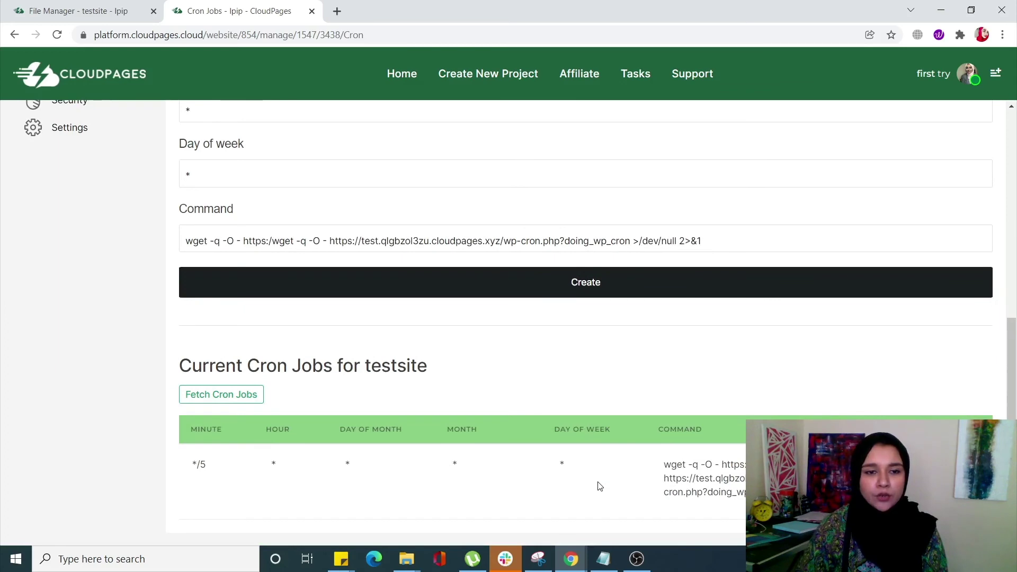